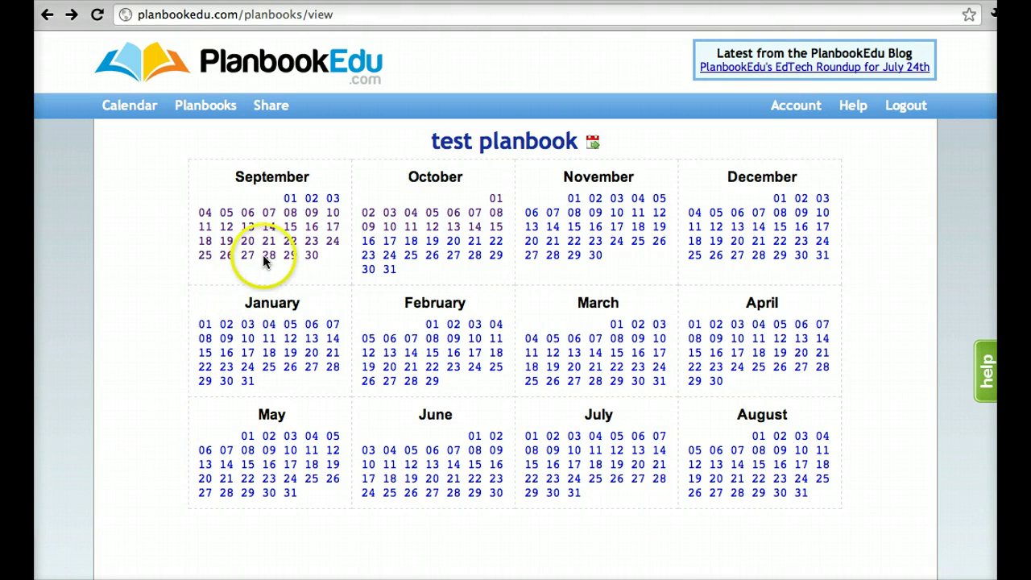
From Monday Sep 5, add a daily, all-weeks Period 1 entry '(8:45-9:00) Students arrive; attendance; flag salute'
left_click(289, 212)
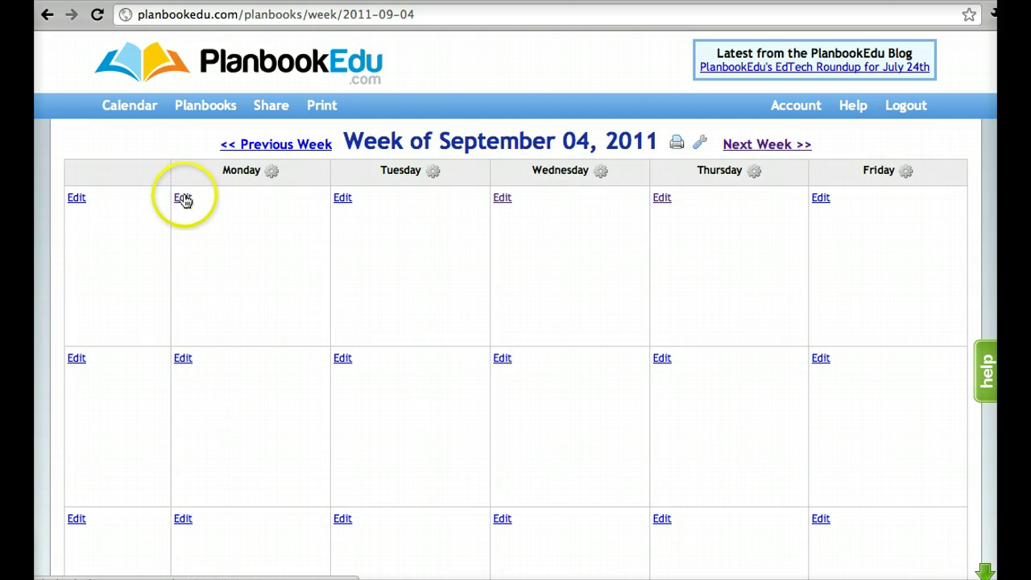
left_click(183, 199)
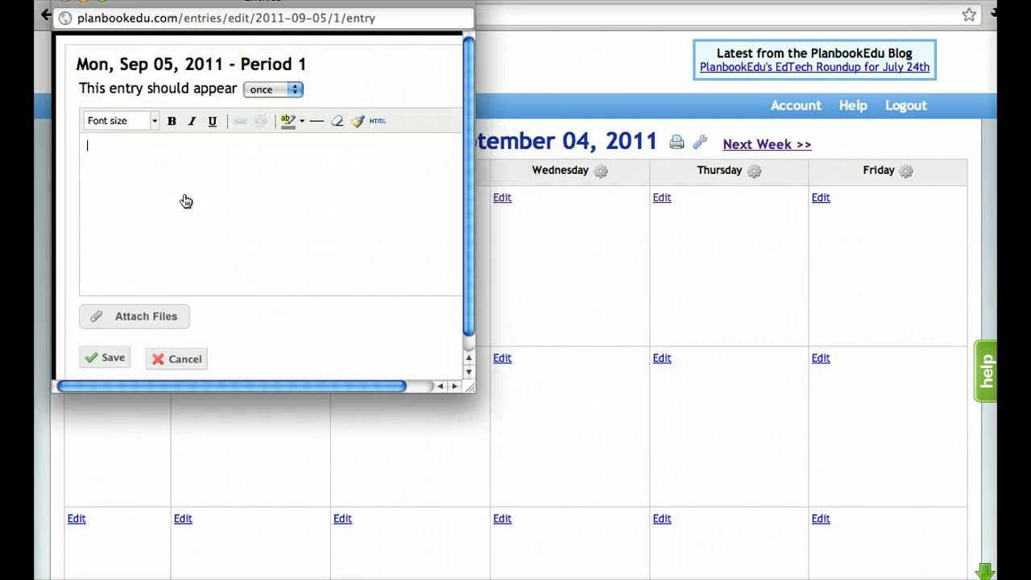
left_click(298, 89)
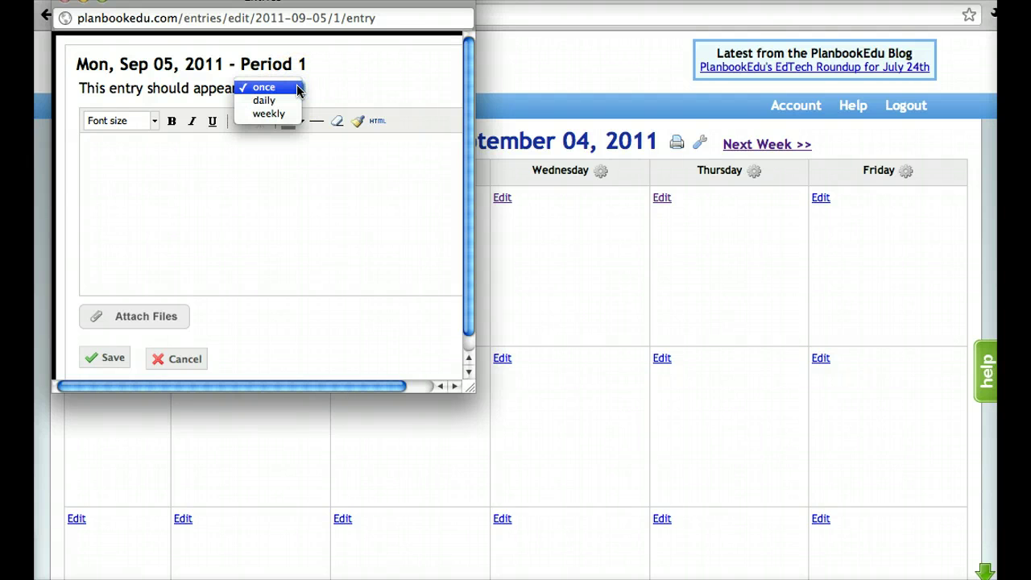
mouse_move(297, 90)
left_mouse_down()
mouse_move(286, 117)
mouse_move(286, 106)
left_mouse_up()
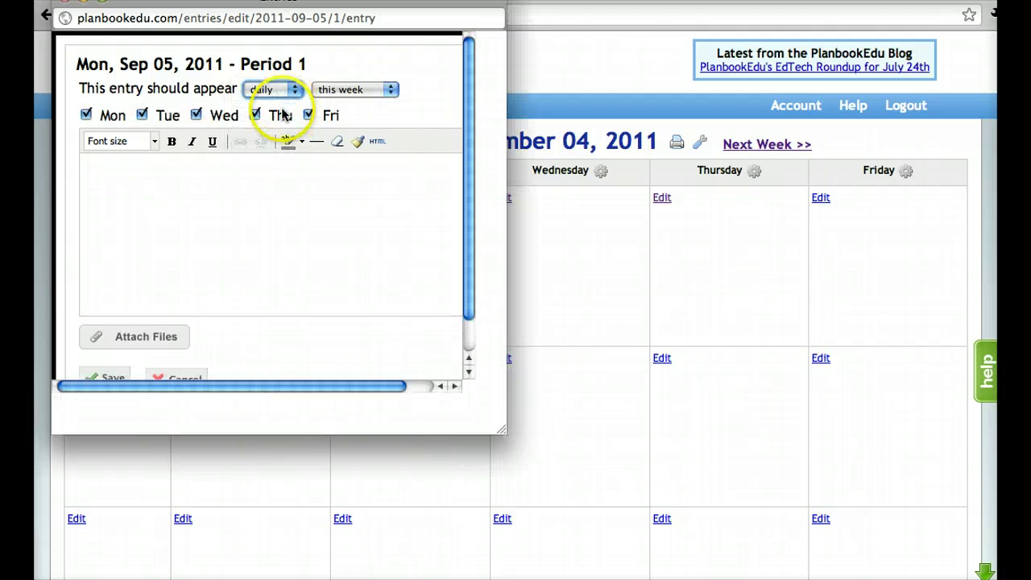
left_click(218, 176)
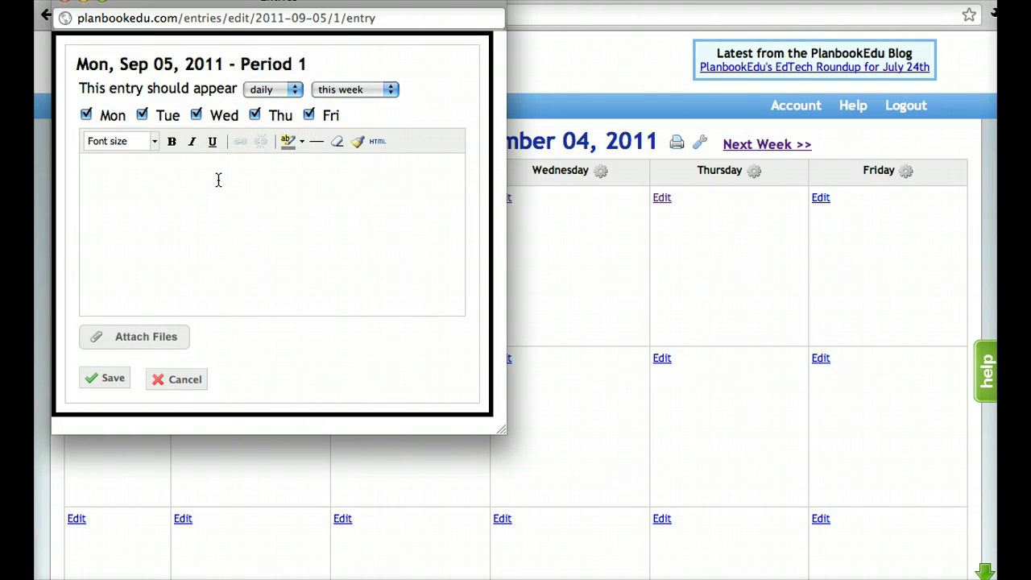
type("(8:45-9:00) Students arrive; attendance; flag salute")
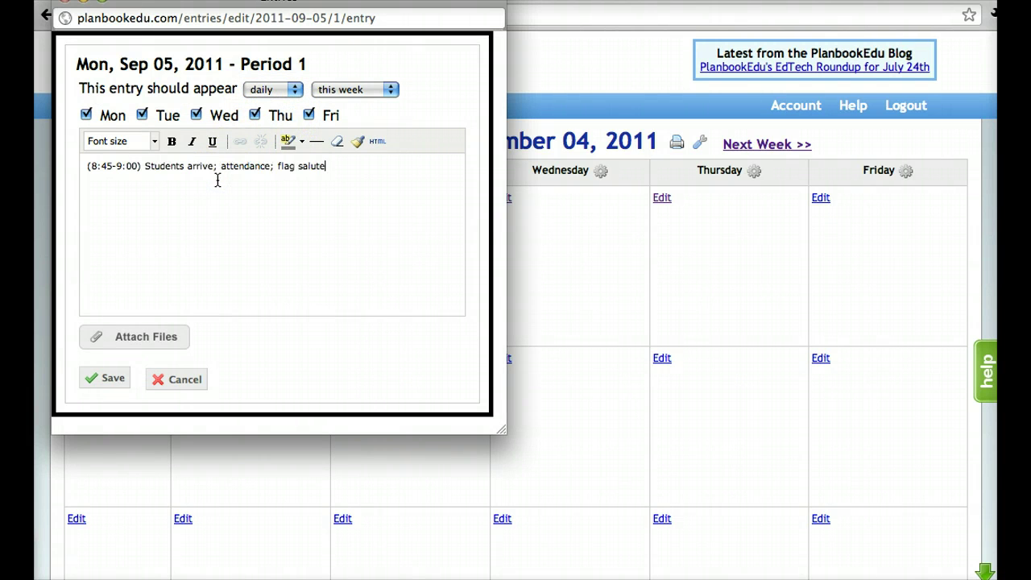
left_click(394, 91)
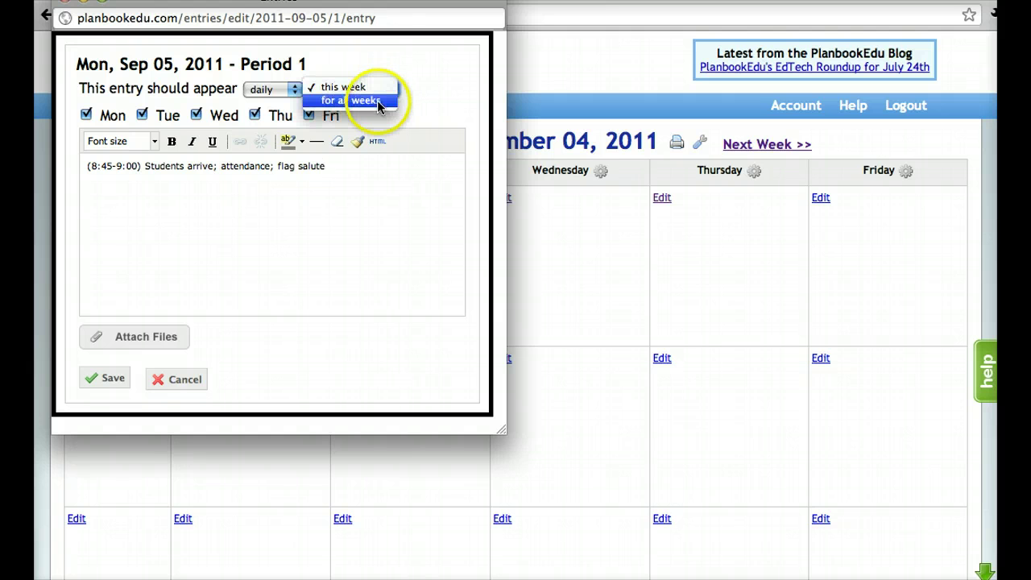
left_click(379, 105)
left_click(117, 391)
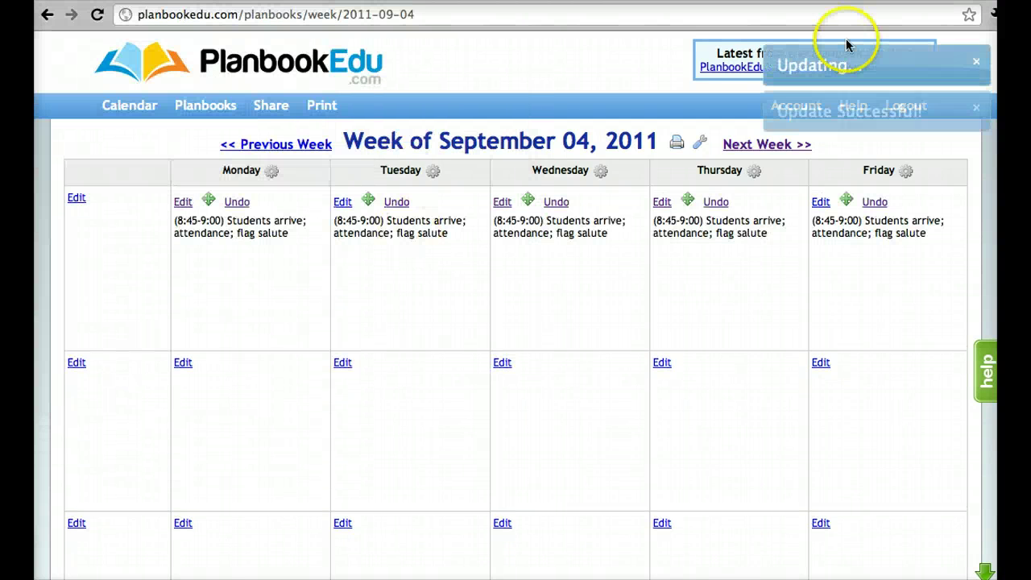
Go to the week of September 18 and make Thursday Sep 22's Period 1 a one-time 'FIELD TRIP' entry
left_click(759, 146)
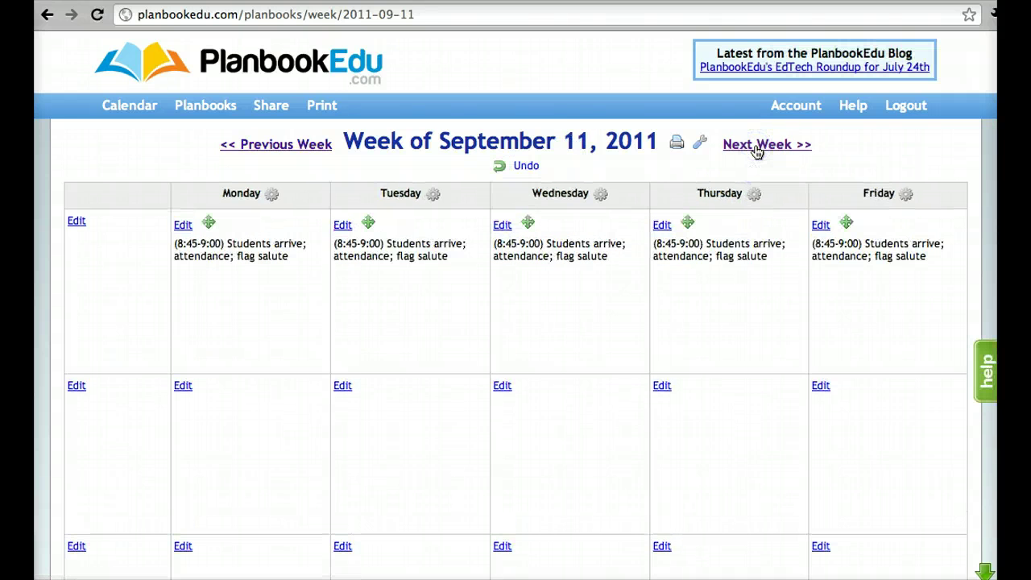
left_click(758, 146)
left_click(661, 225)
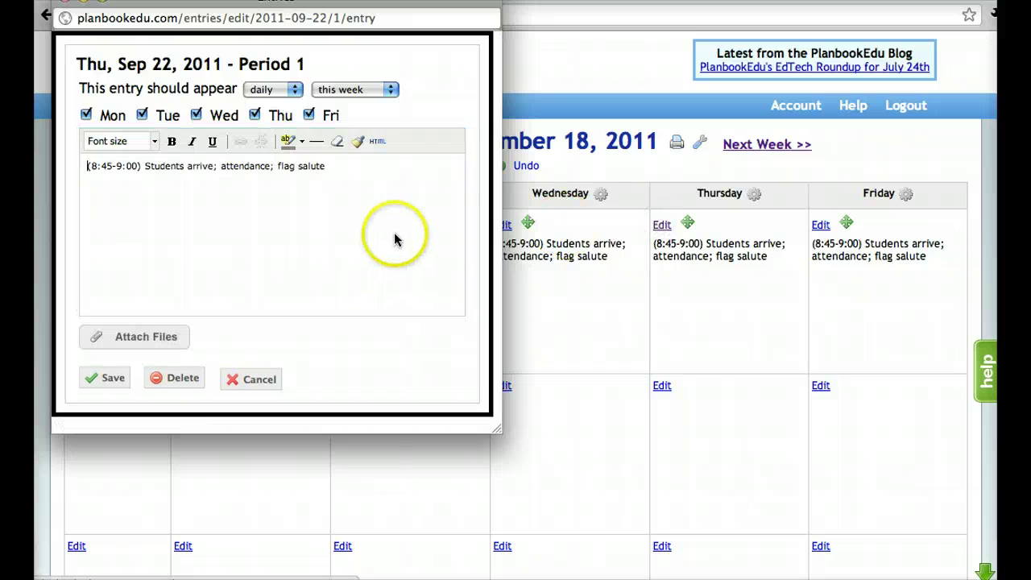
left_click(294, 91)
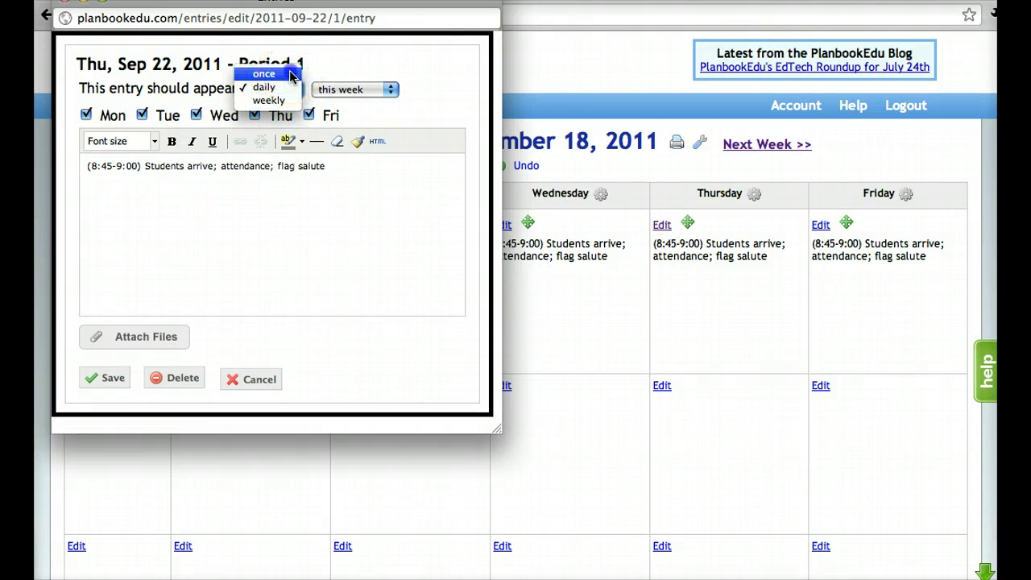
left_click(290, 74)
left_click_drag(336, 152, 85, 147)
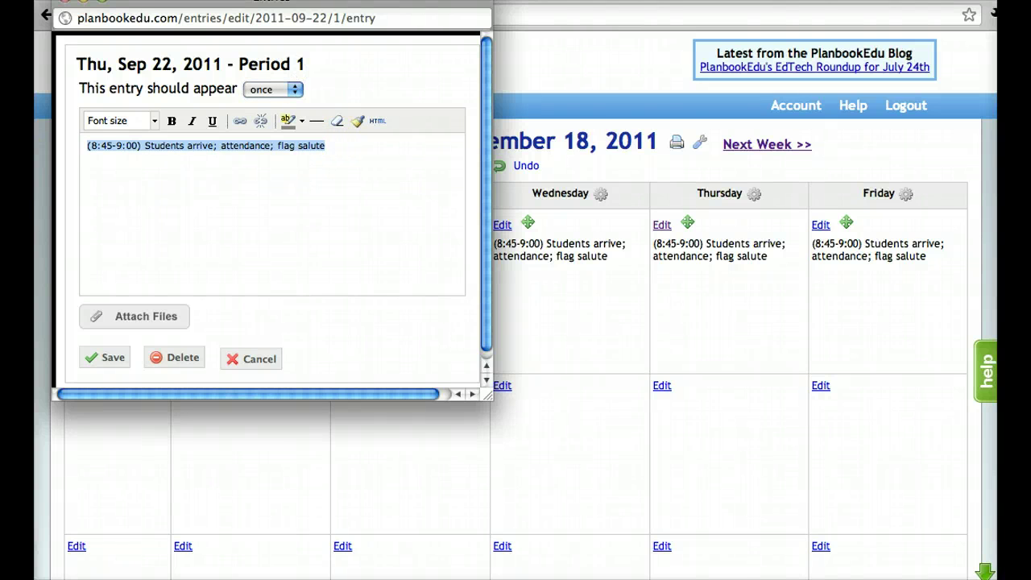
type("FIELD TRIP")
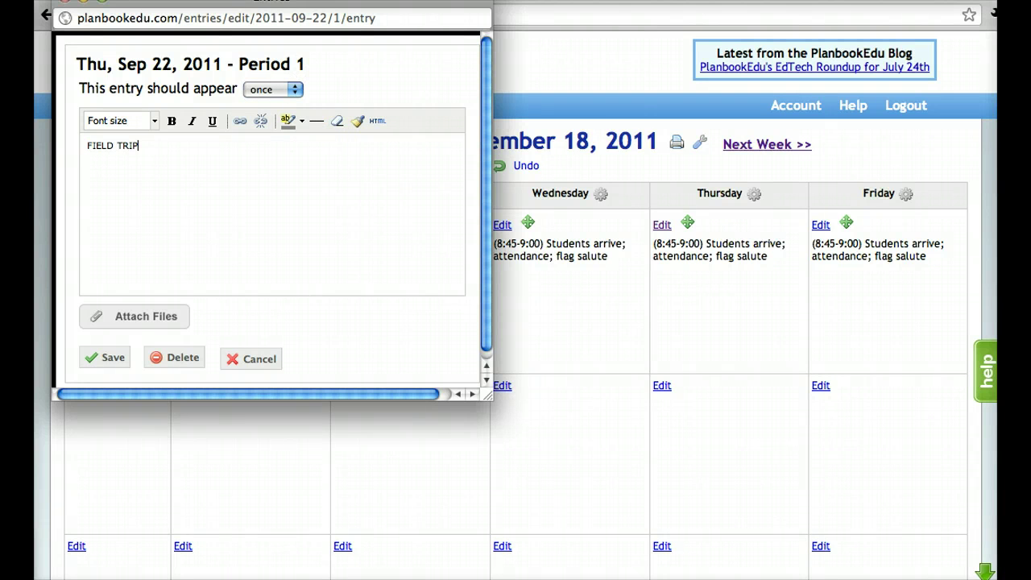
left_click(117, 362)
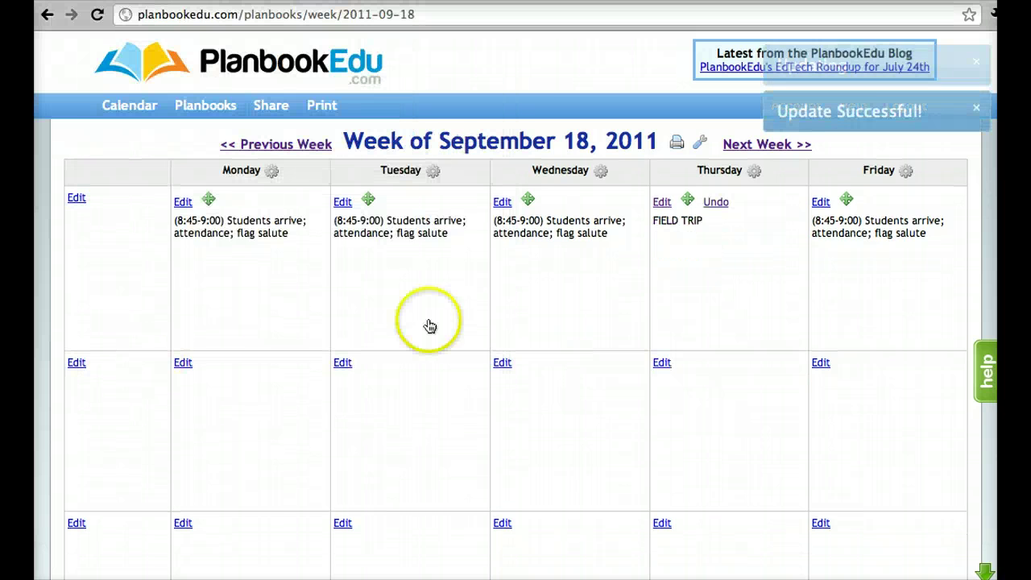
Delete the repeating arrival entry via Thursday Sep 29, then go back to the week of September 18
left_click(752, 147)
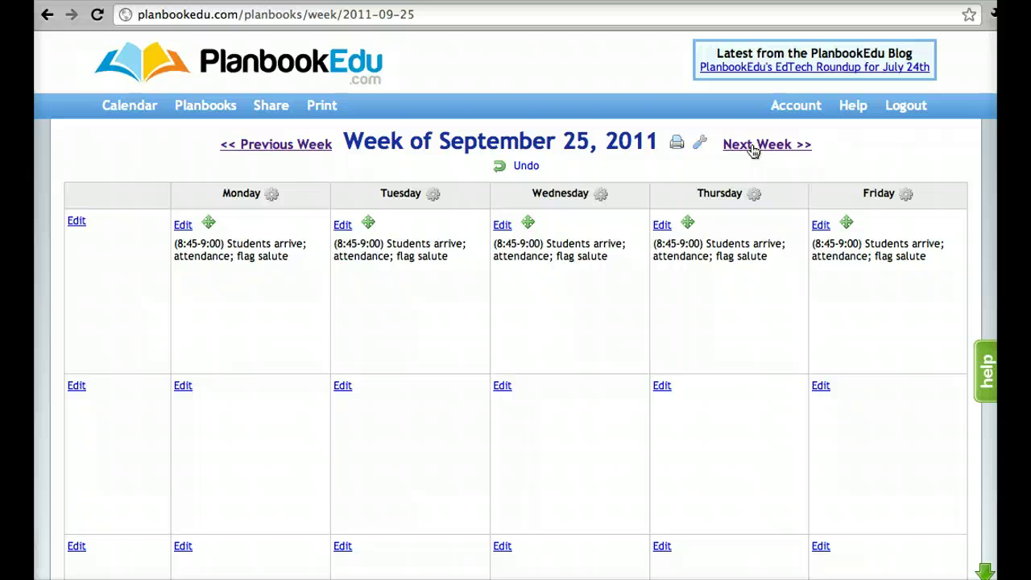
left_click(661, 225)
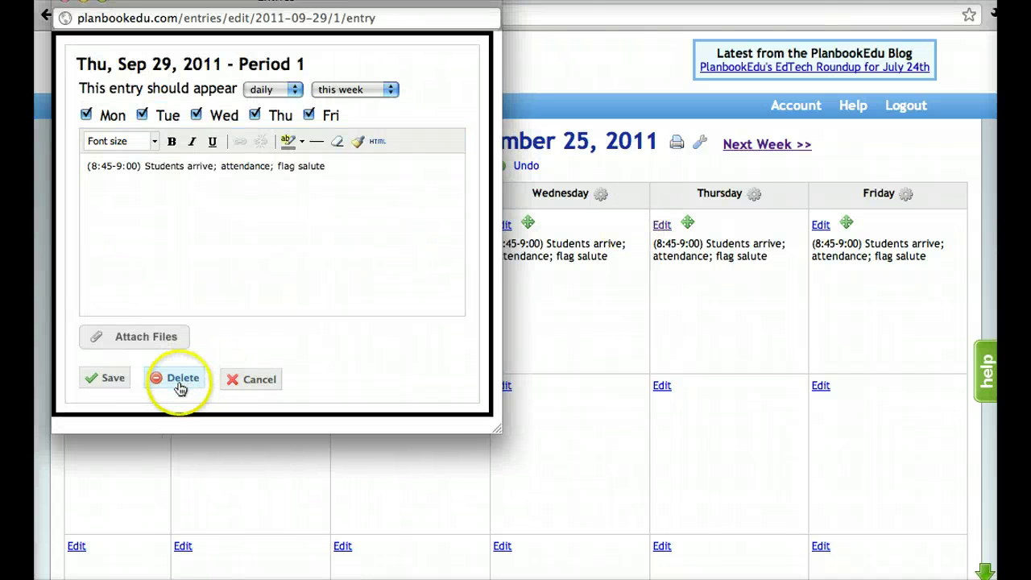
left_click(180, 389)
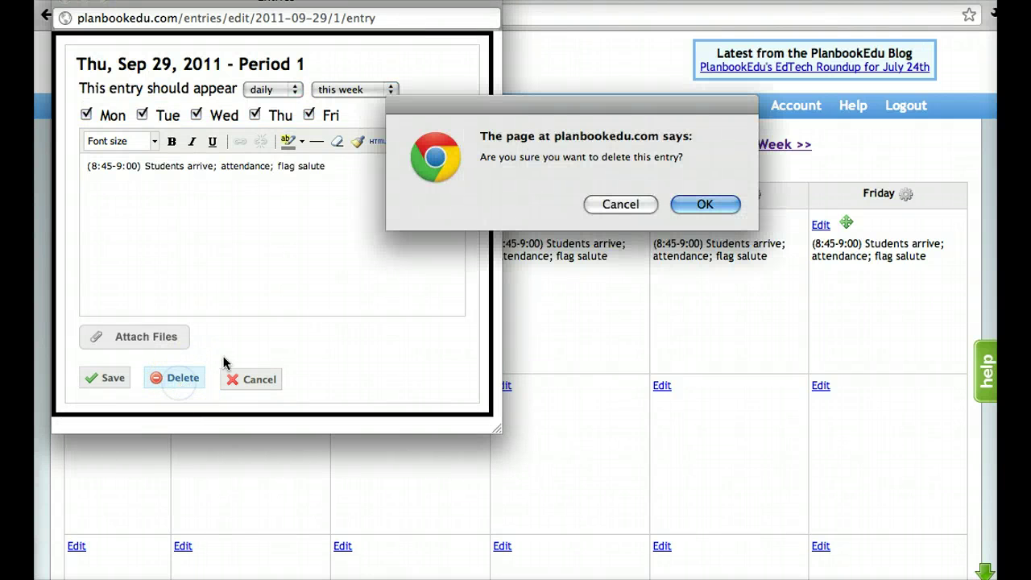
left_click(691, 204)
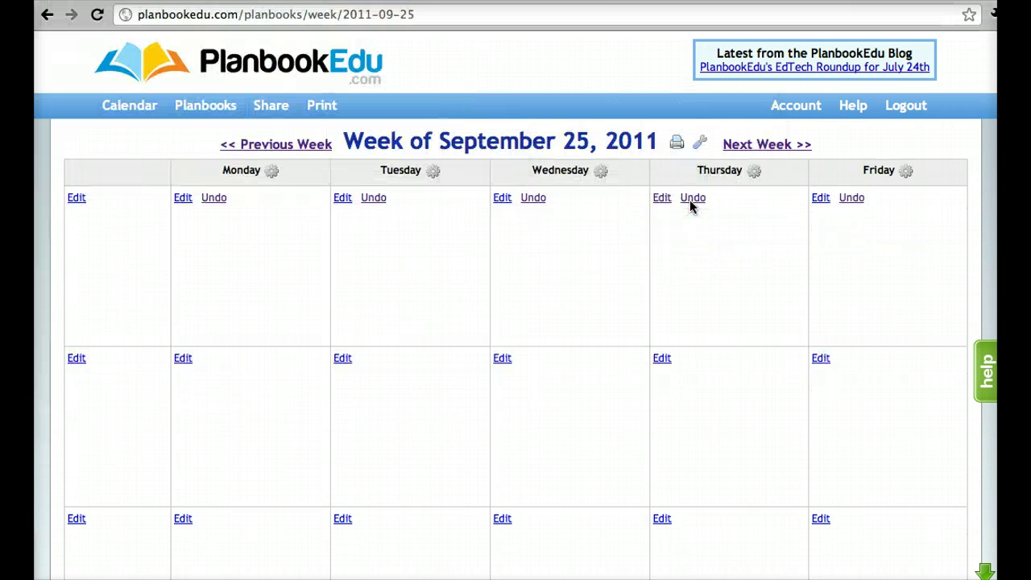
left_click(258, 149)
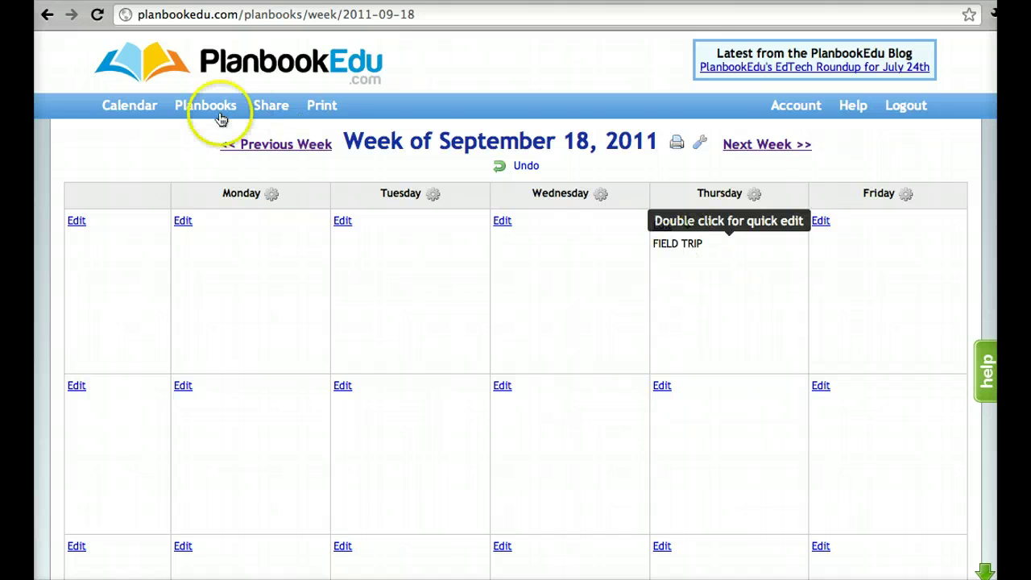
Return to the year calendar and open the week of September 4, 2011
left_click(154, 114)
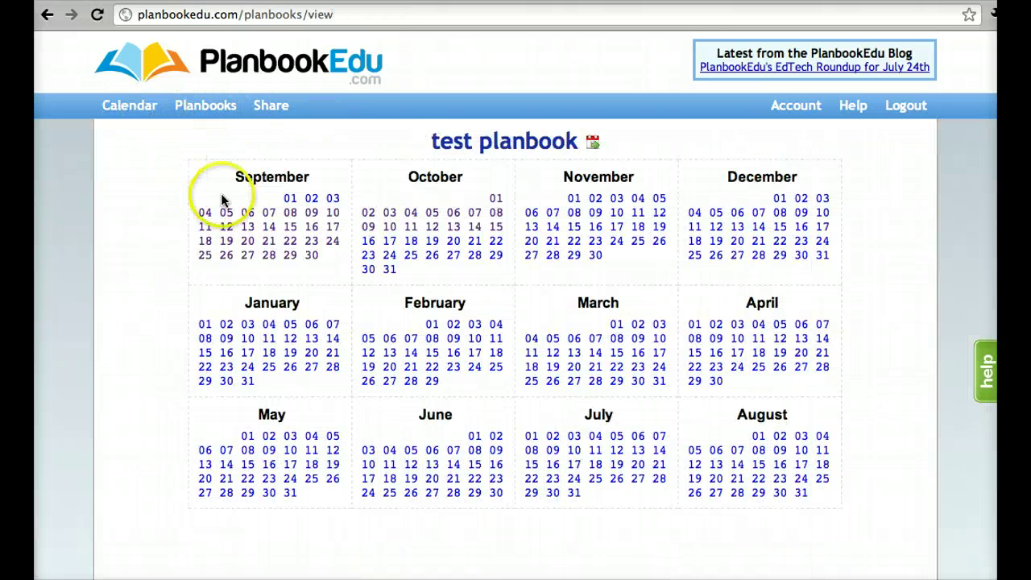
left_click(240, 216)
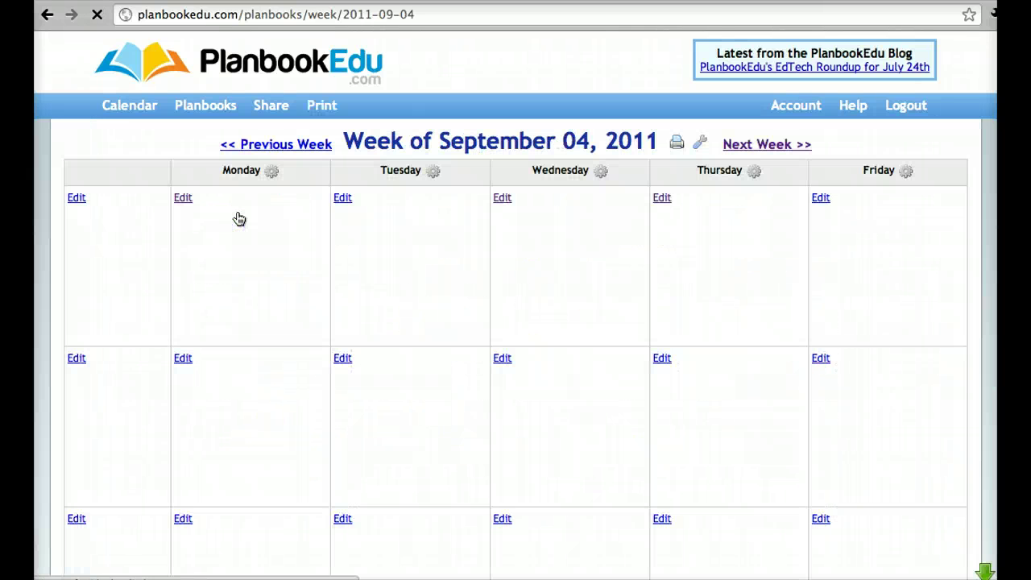
left_click(231, 396)
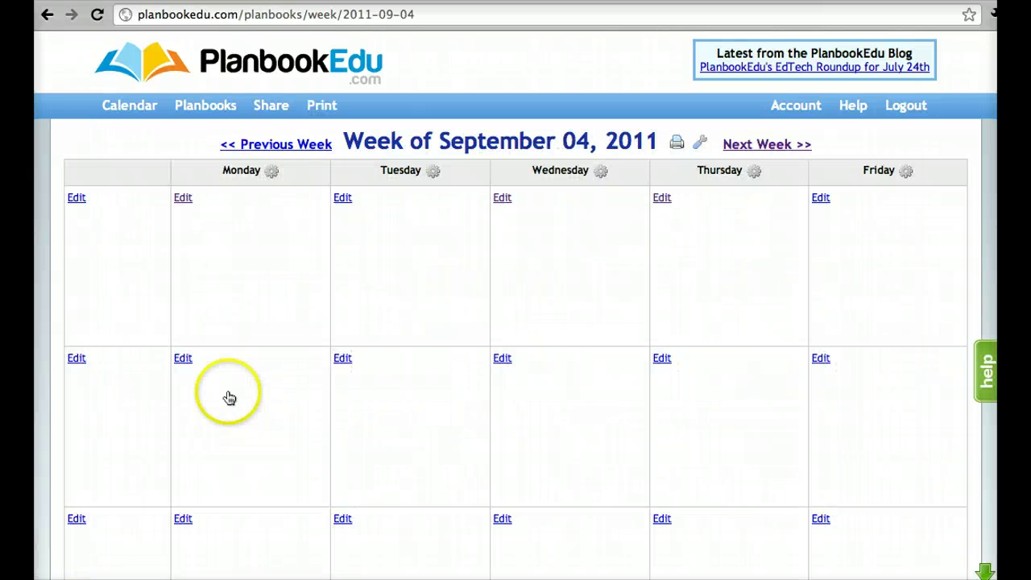
Add a weekly, forward-repeating Monday Period 2 entry '9:00 - 10:00 MATH', then advance to September 18
left_click(183, 359)
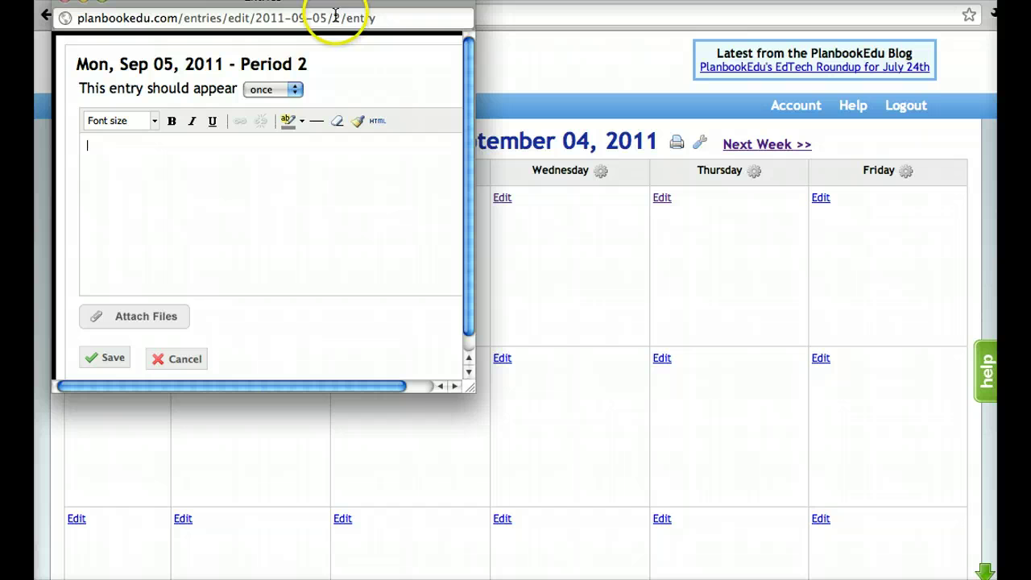
left_click(296, 89)
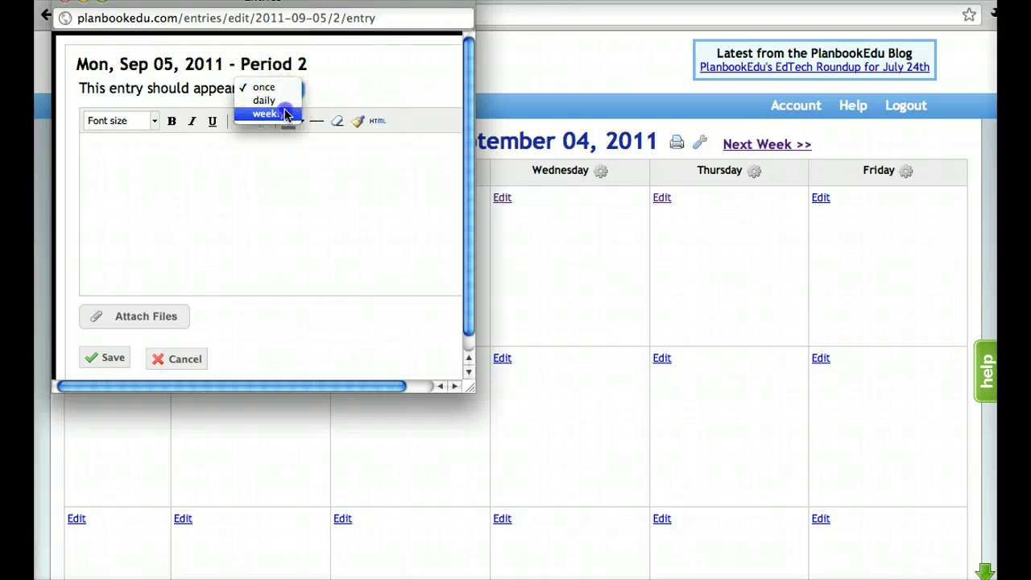
left_click(286, 114)
left_click(257, 139)
type("9:00 - 10:00 MATH")
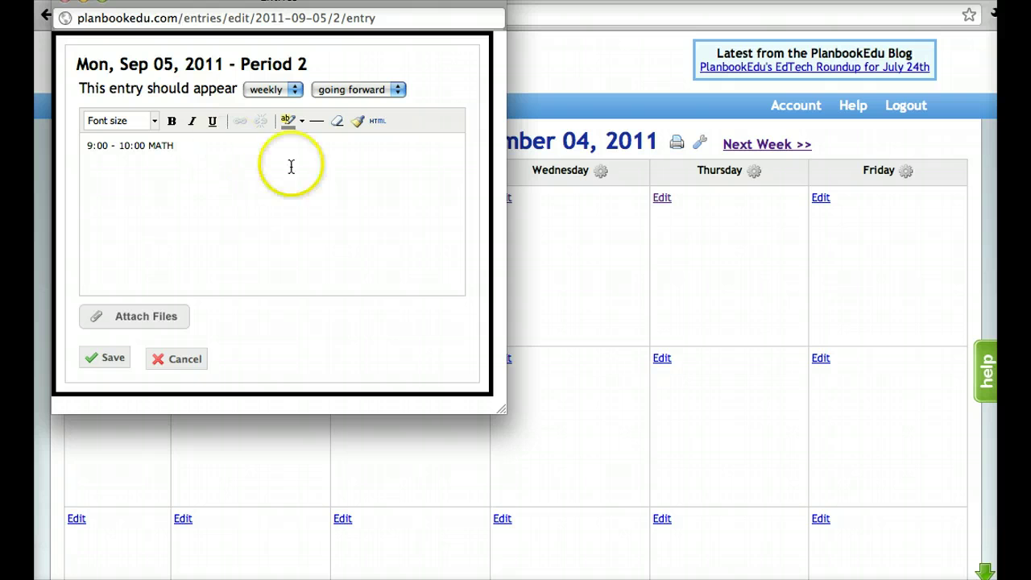
left_click(395, 91)
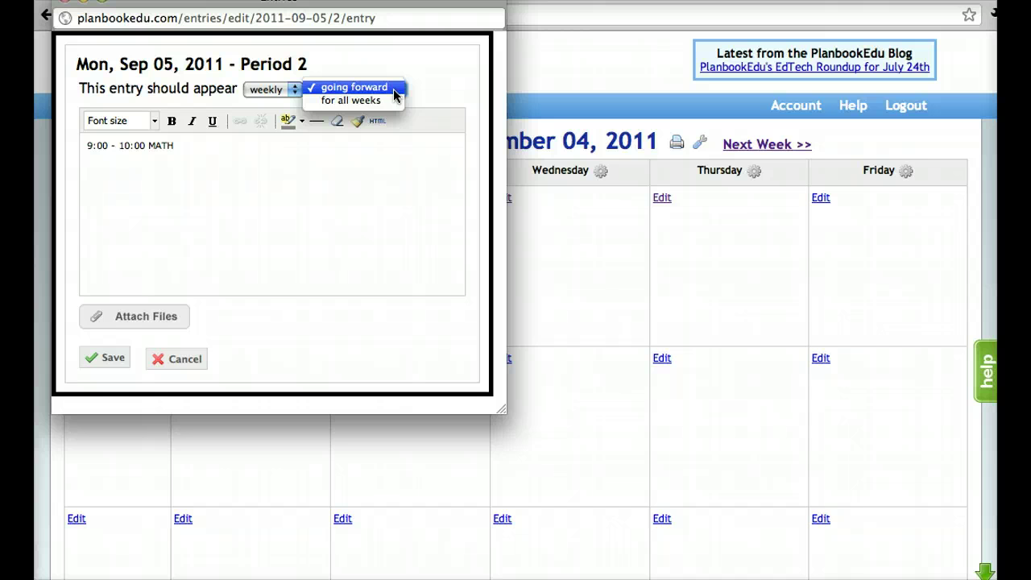
left_click(395, 95)
left_click(112, 357)
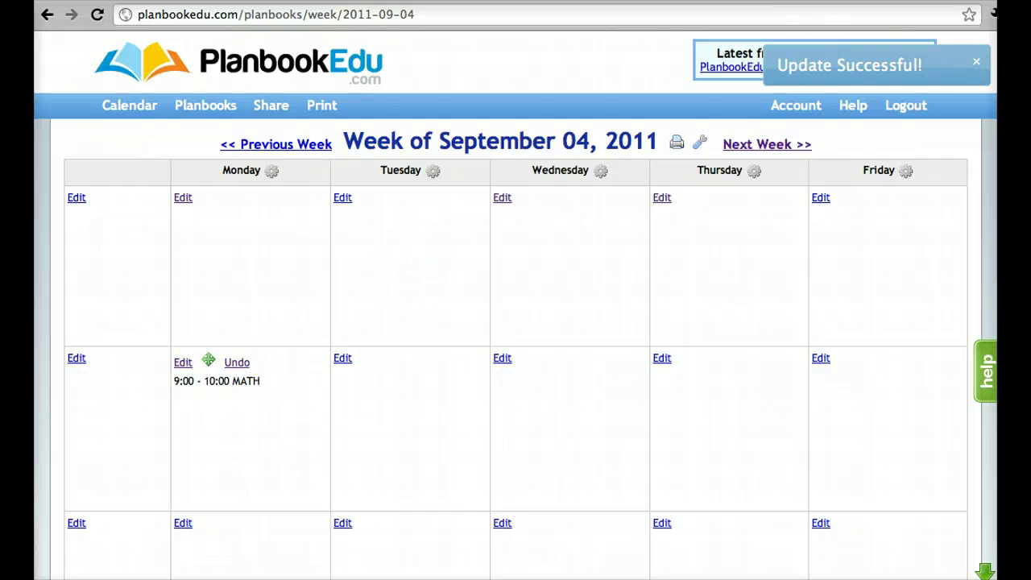
left_click(764, 145)
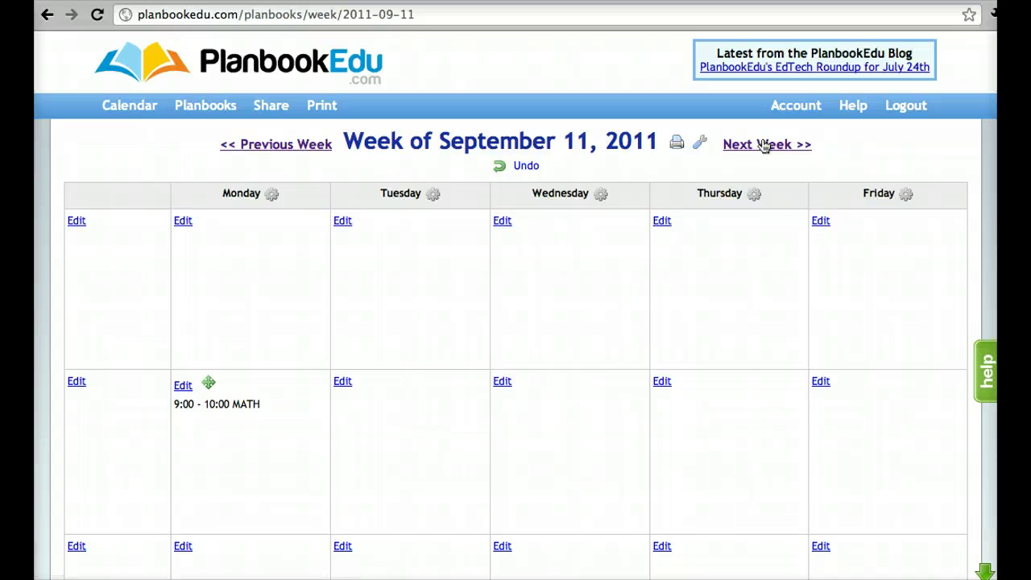
left_click(763, 145)
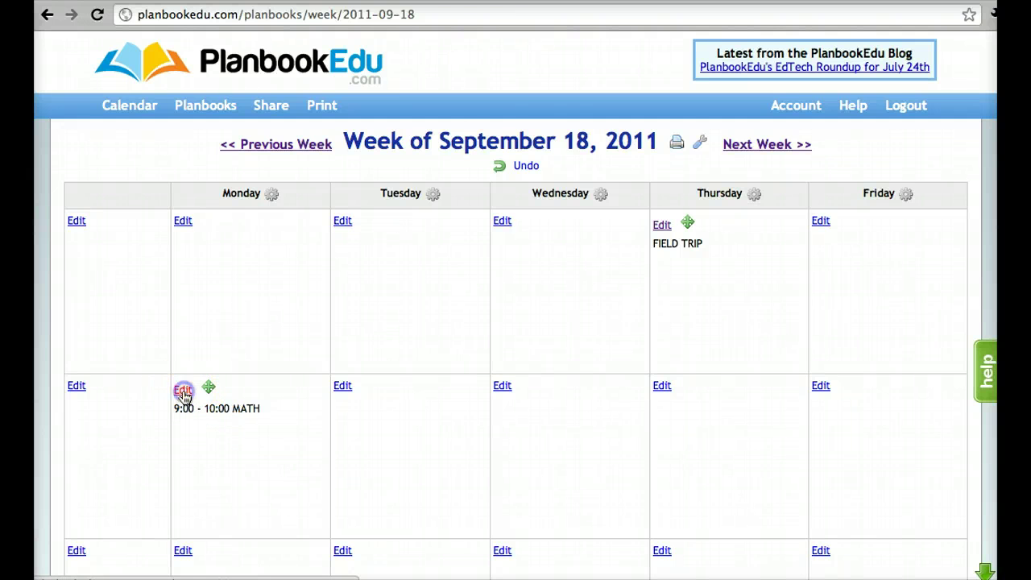
Make Monday Sep 19's Period 2 math entry one-time and add 'Lesson 1 p. 18-20' on a new line
left_click(182, 391)
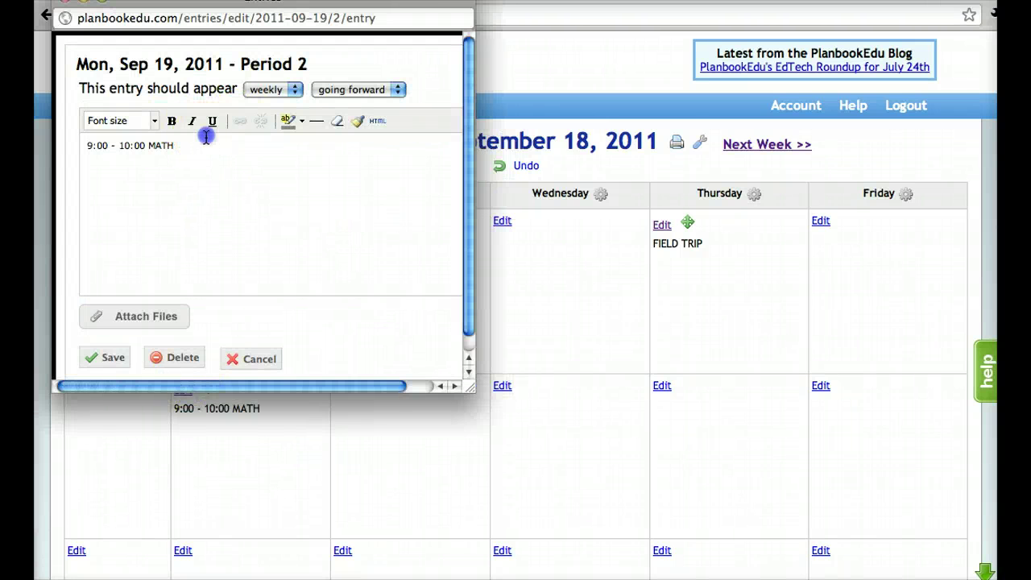
left_click(204, 141)
left_click(284, 90)
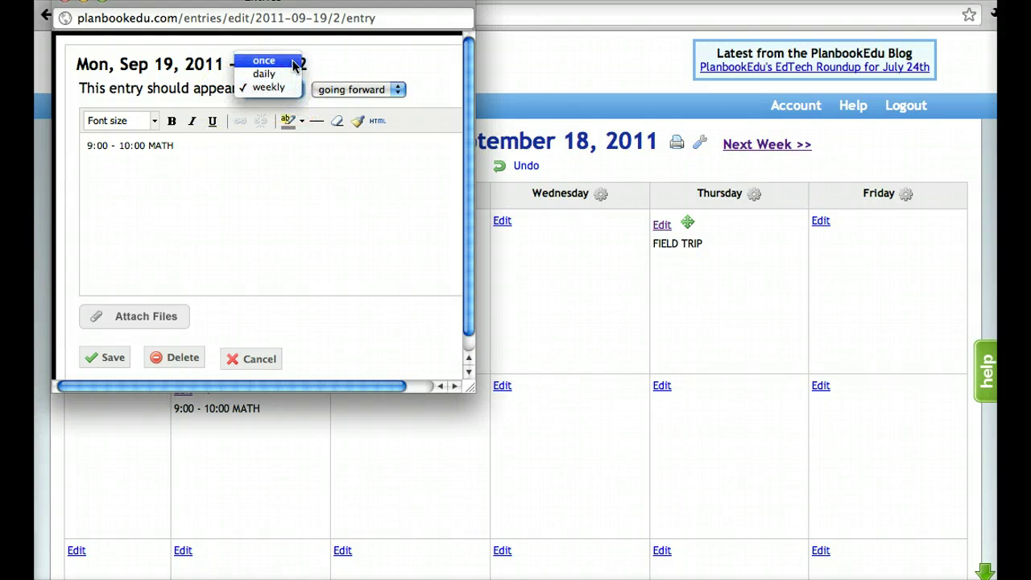
left_click(292, 63)
left_click(233, 151)
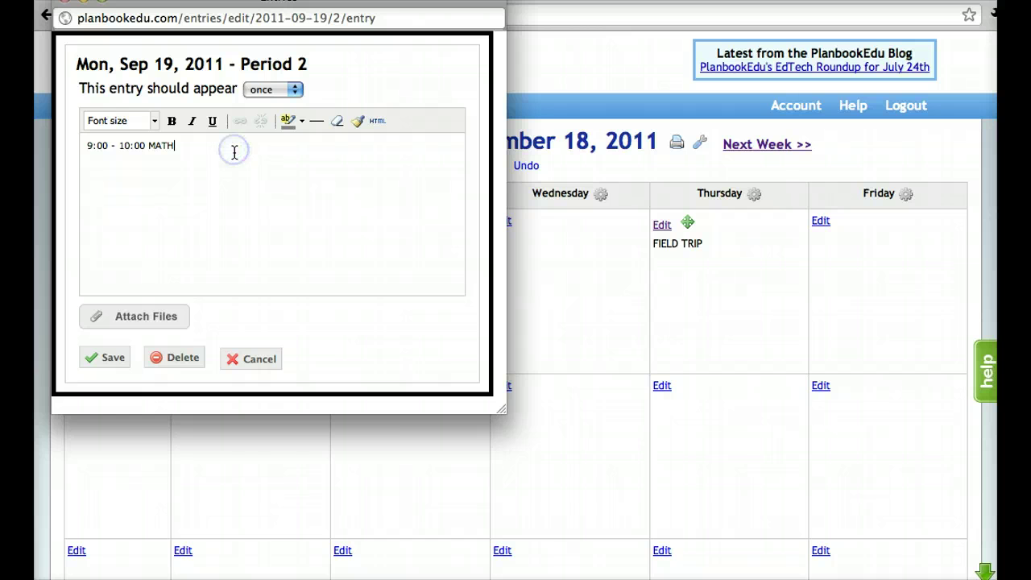
key("Return")
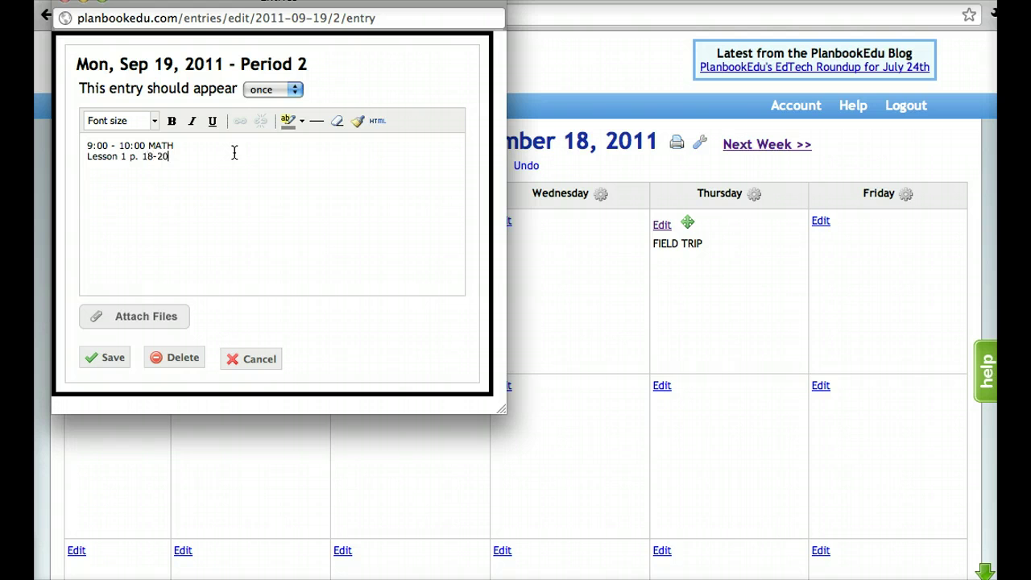
left_click(102, 363)
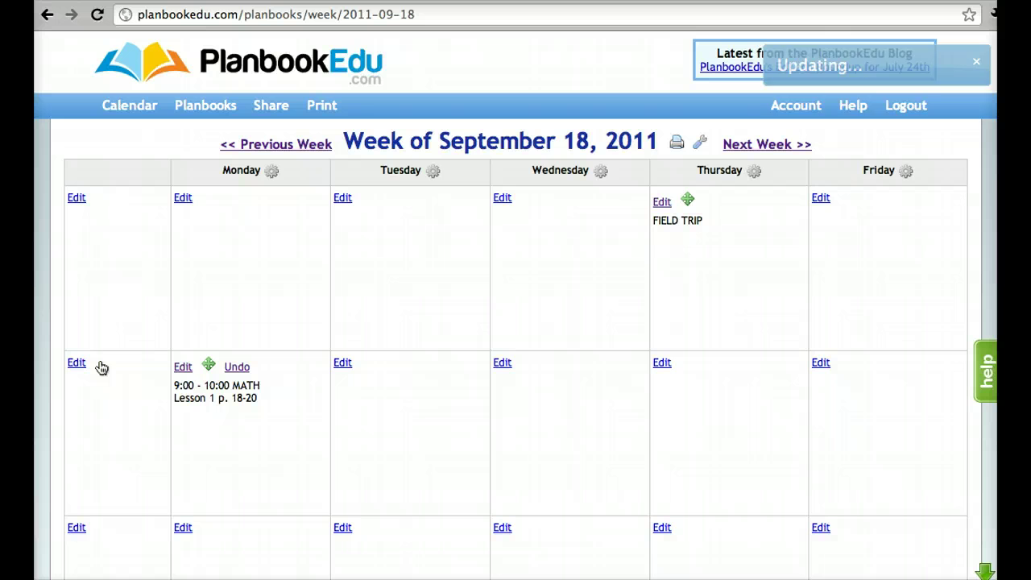
left_click(700, 142)
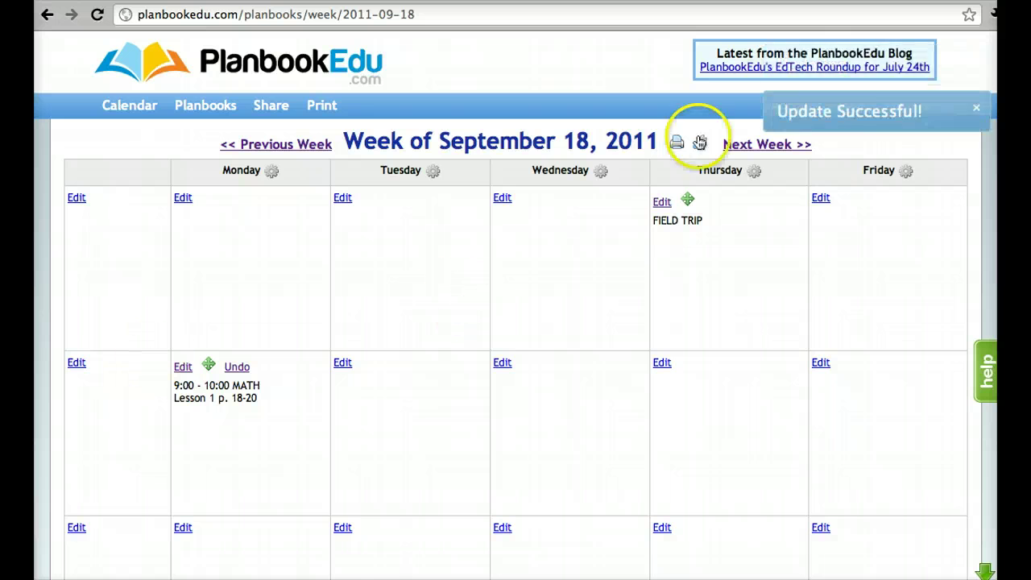
Check the week of September 25 for the lesson note, then return to the week of September 18
left_click(759, 145)
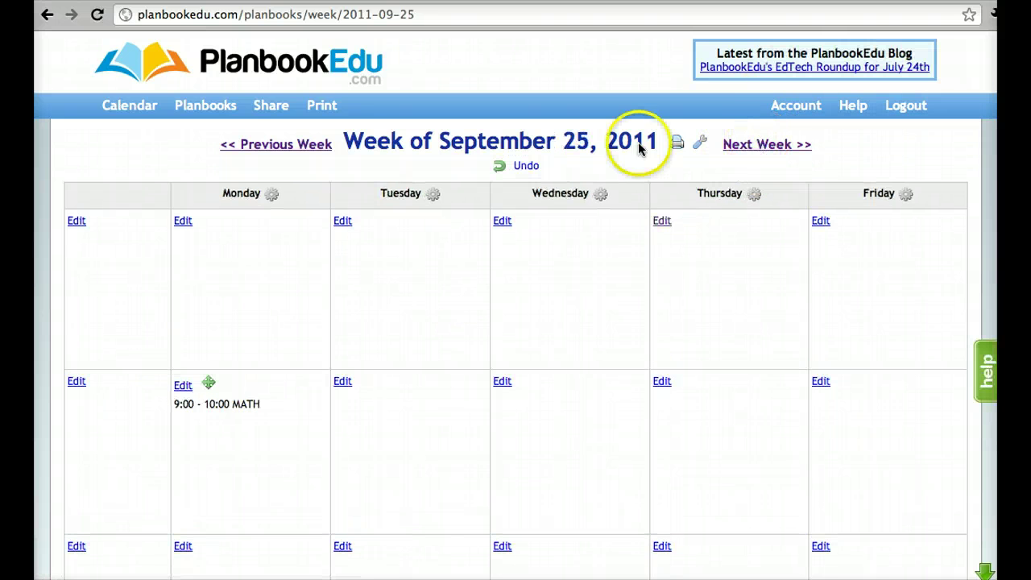
left_click(258, 146)
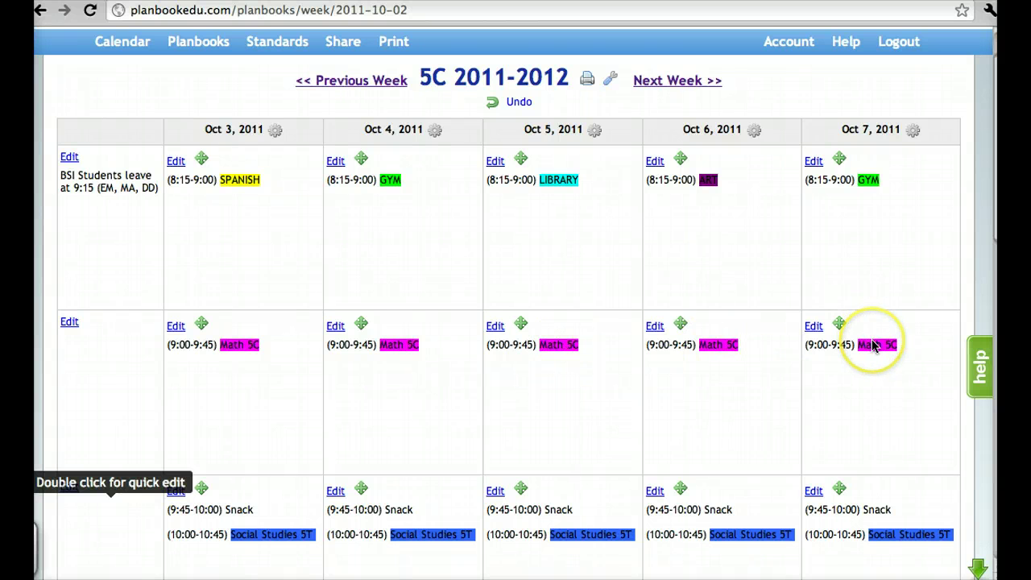
left_click(683, 83)
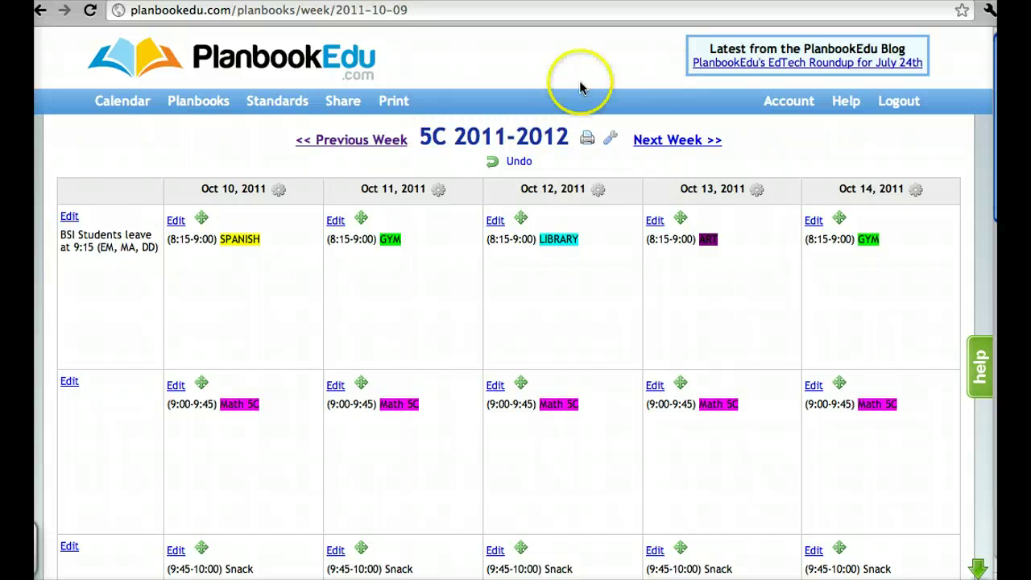
left_click(335, 143)
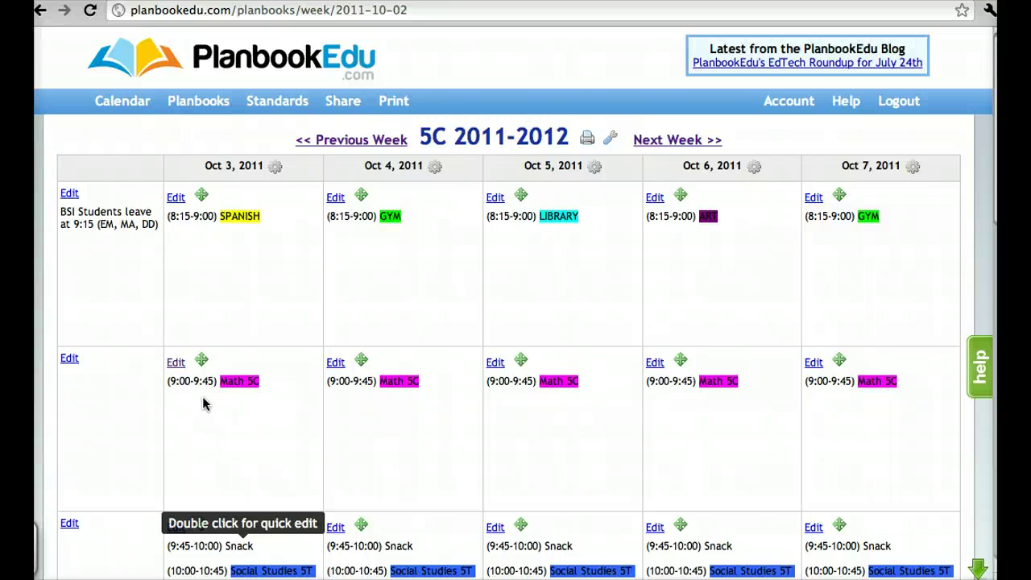
left_click(178, 364)
left_click(235, 444)
Add Lesson 1, Lesson 2 and Lesson 3 to the Math 5C cells for Oct 3, 4 and 5
double_click(237, 445)
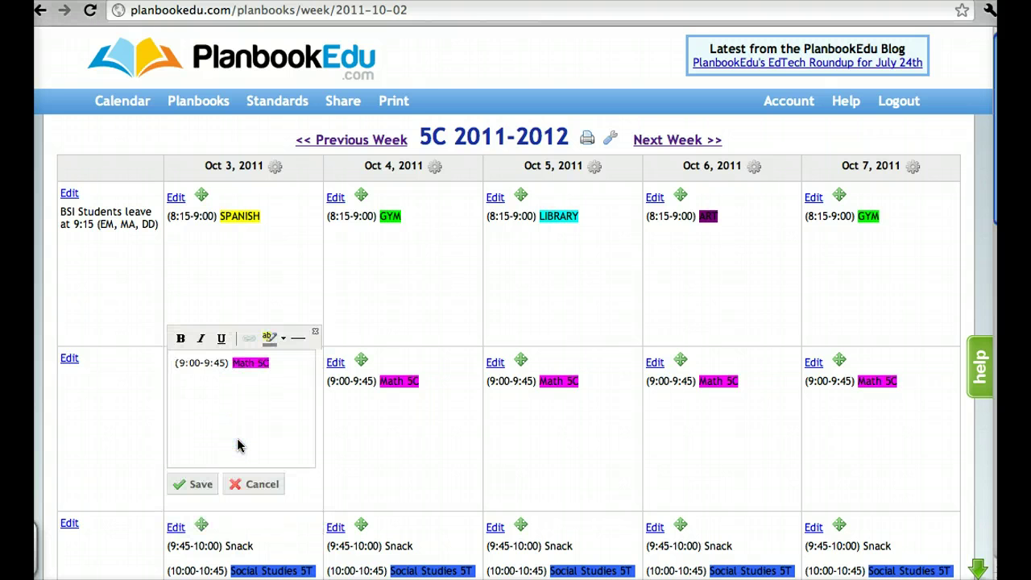
key("Down")
type("Lesson")
left_click(201, 488)
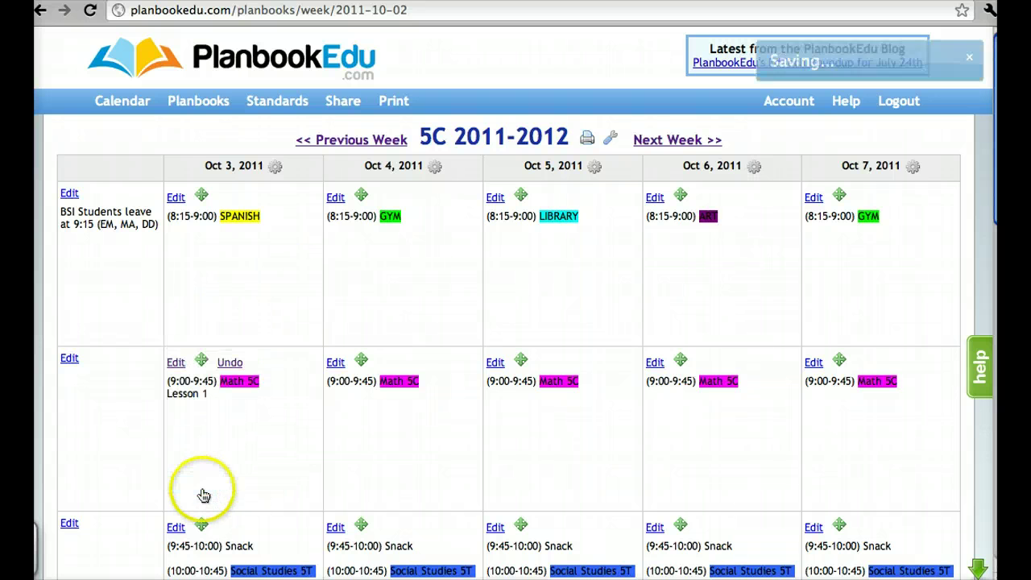
double_click(403, 443)
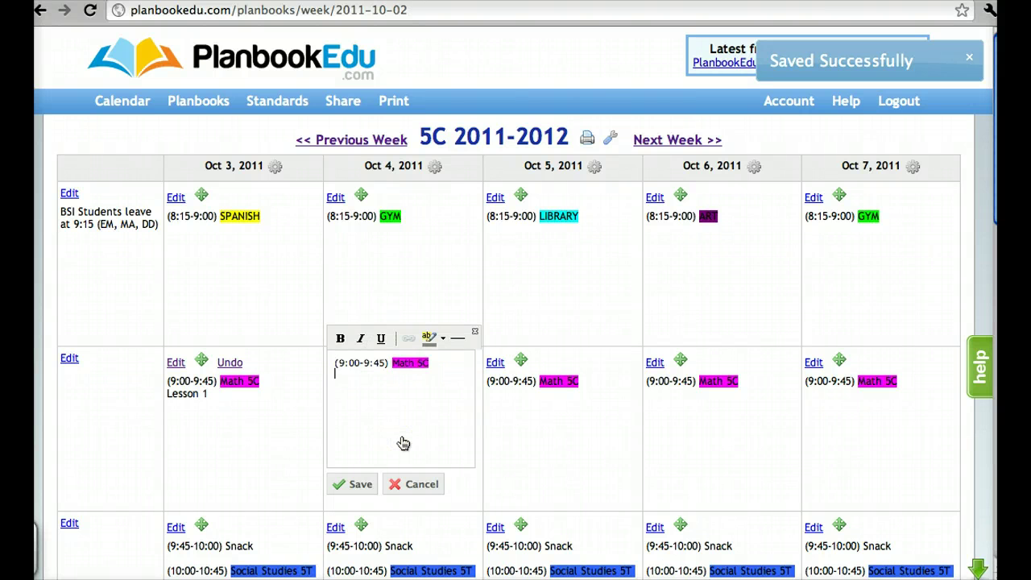
type("Lesson 2")
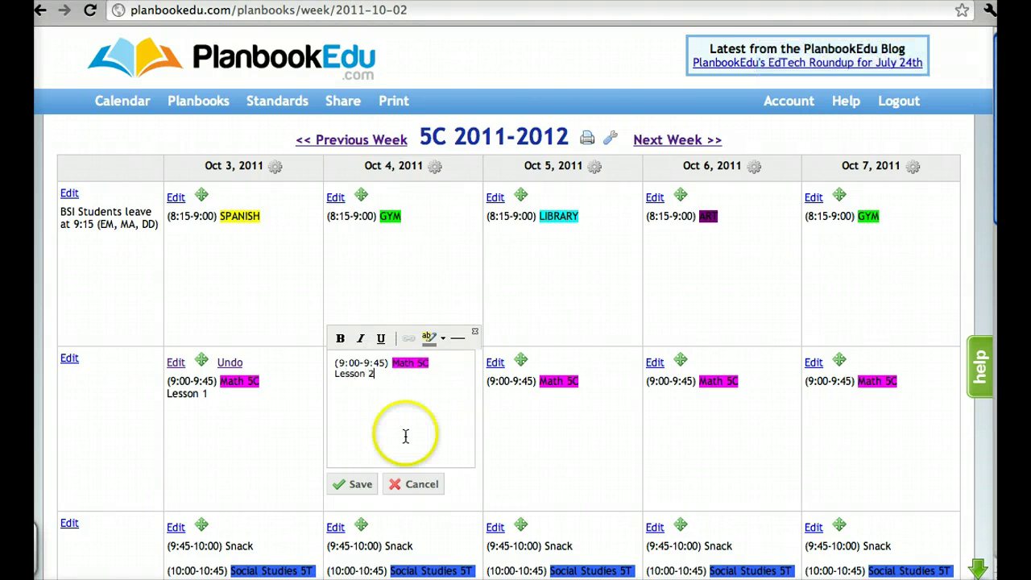
left_click(361, 484)
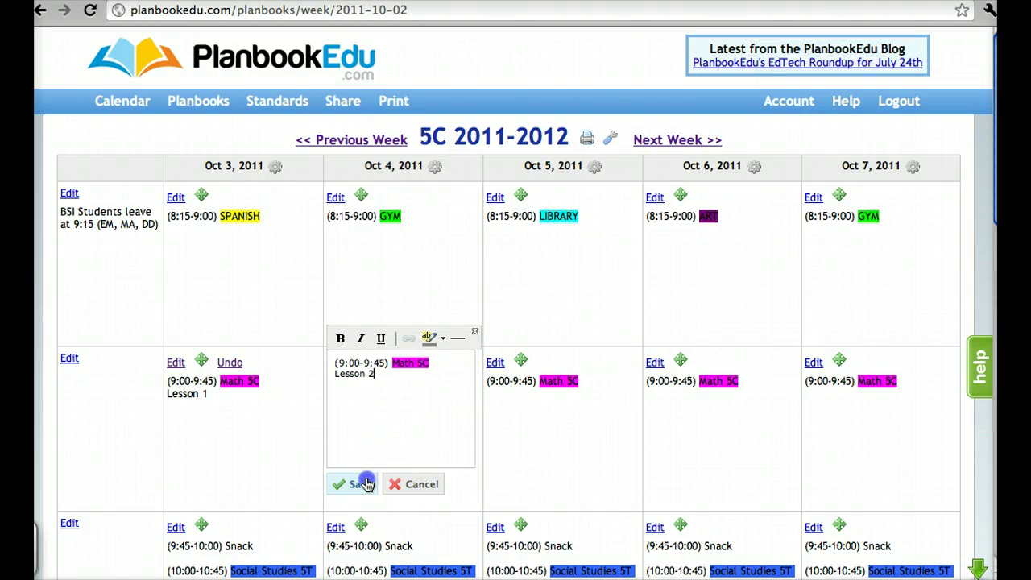
double_click(564, 446)
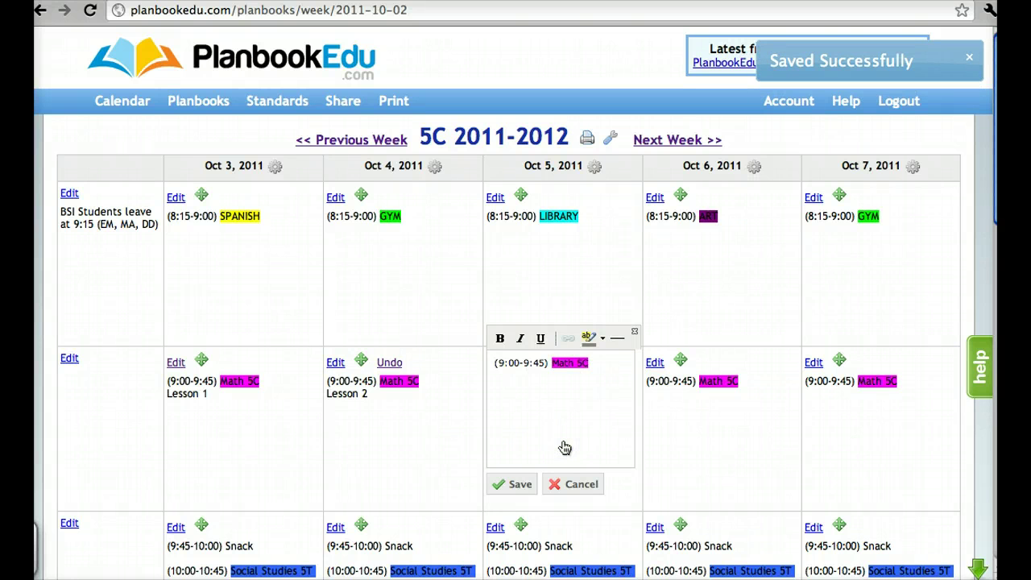
type("Lesson 3")
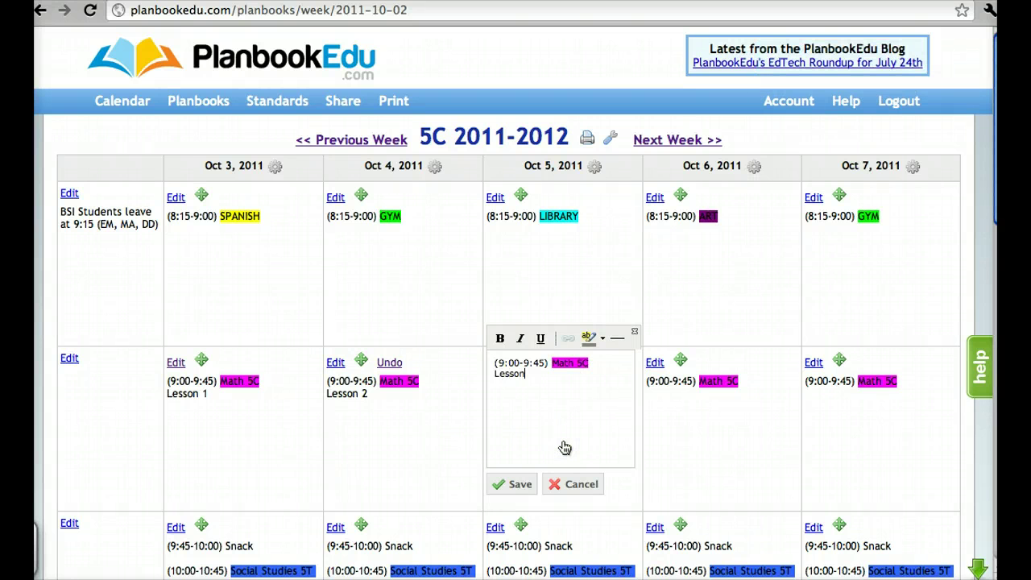
left_click(520, 484)
Add Lesson 4 and Lesson 5 to the Math 5C cells for Oct 6 and Oct 7
double_click(718, 443)
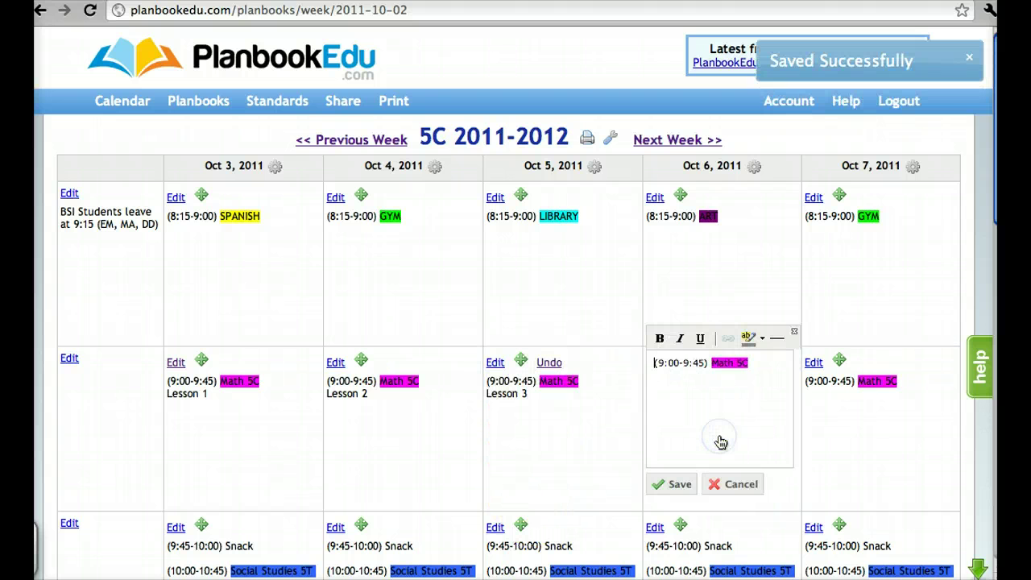
type("Lesson 4")
left_click(679, 486)
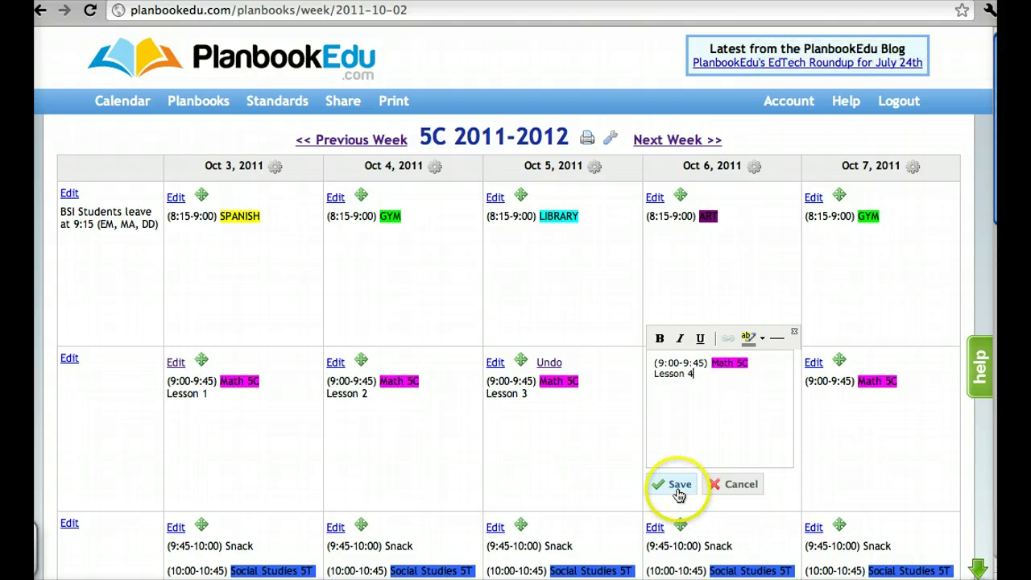
double_click(866, 438)
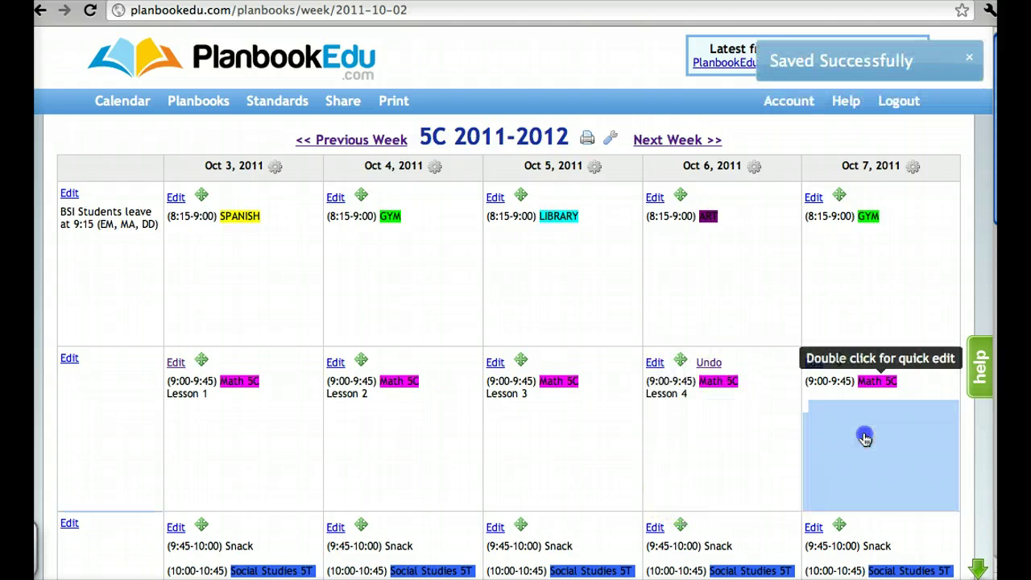
type("Lesson 5")
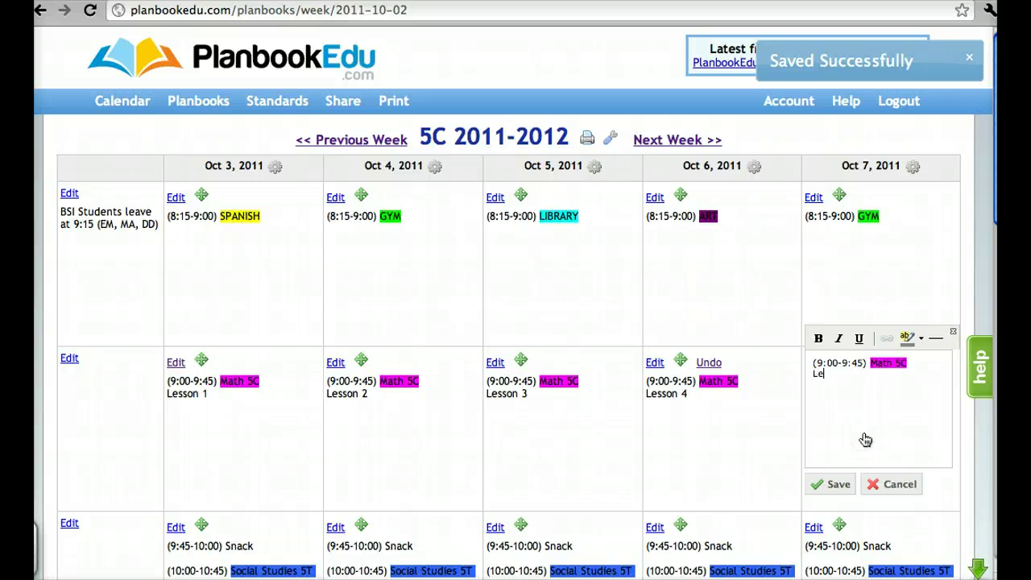
left_click(836, 485)
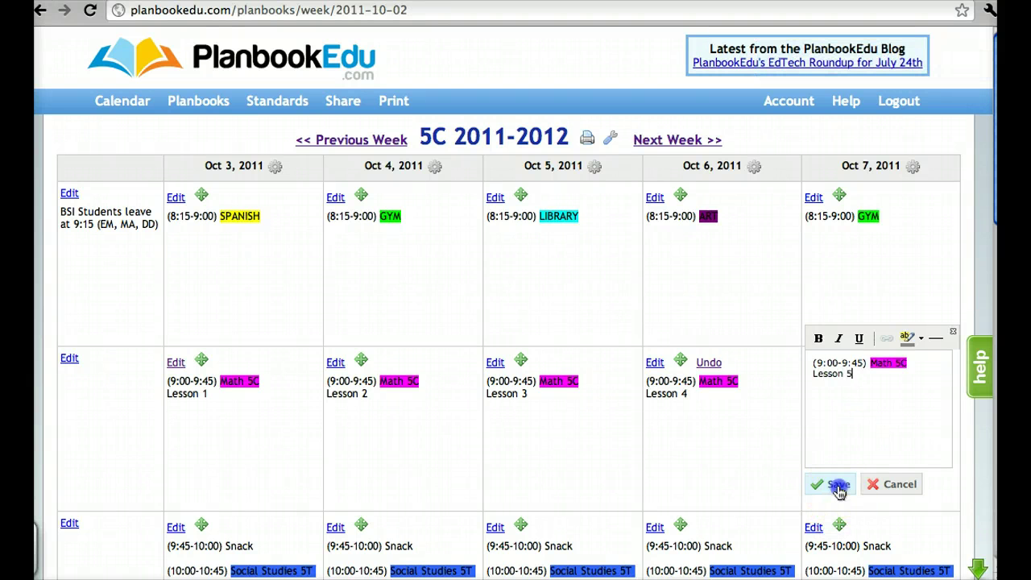
Advance to the 5C week of October 10–14, 2011, whose Math 5C cells have no lessons
left_click(649, 145)
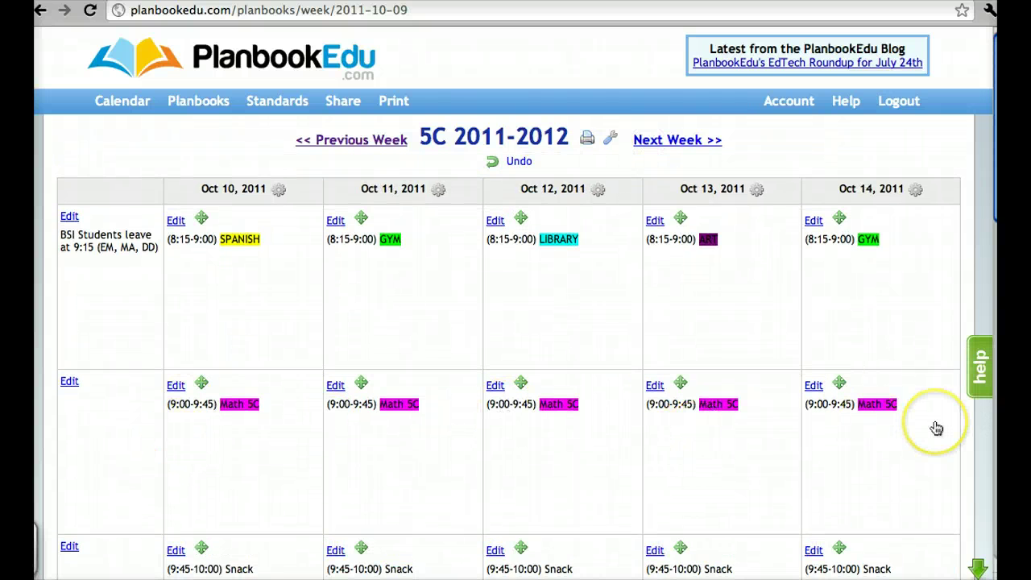
left_click(579, 502)
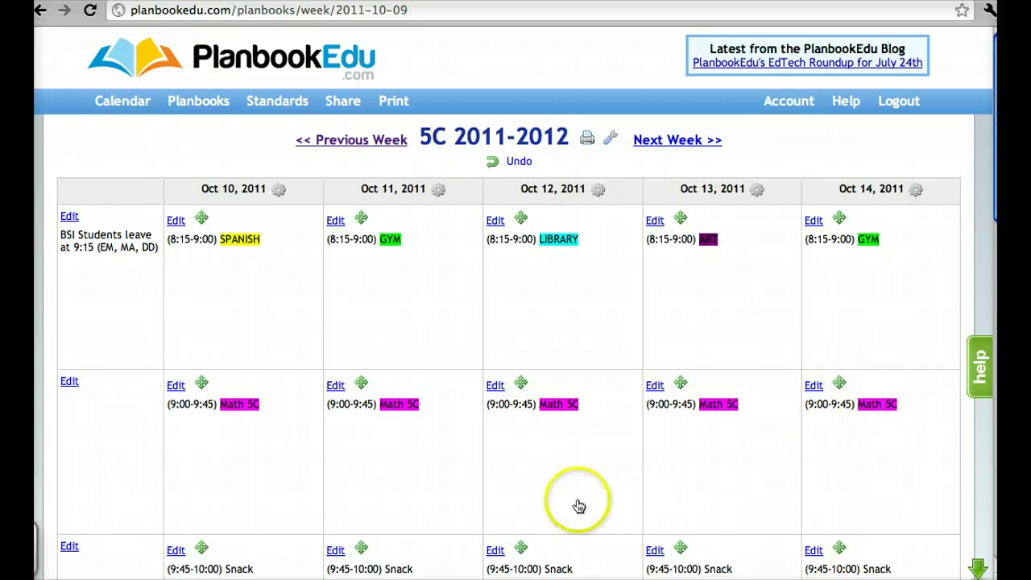